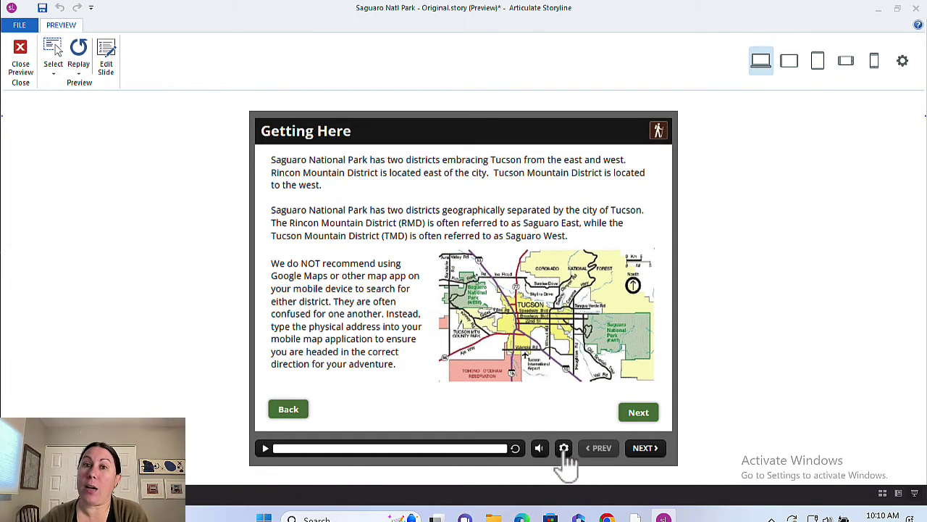
Step: Close the slide preview and turn off the seekbar in the Classic player's properties
{"action": "left_click", "coordinate": [20, 51]}
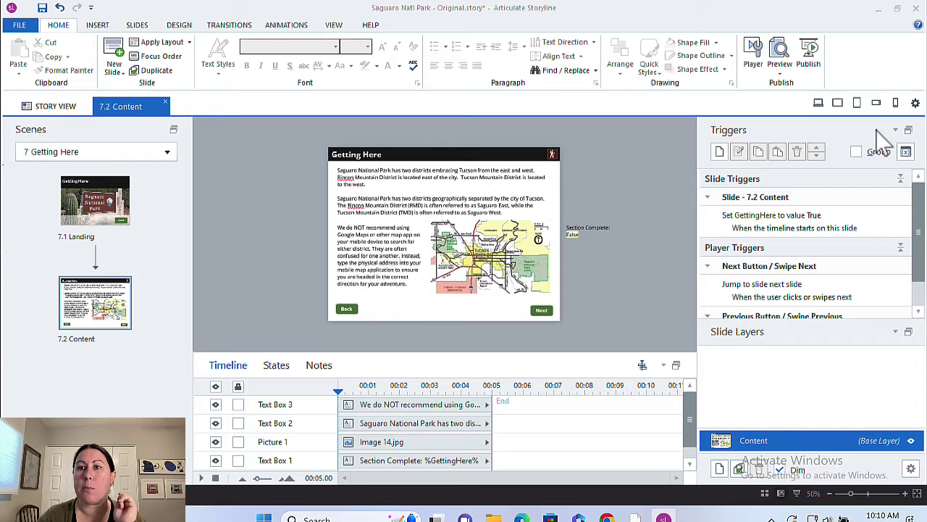
{"action": "left_click", "coordinate": [754, 58]}
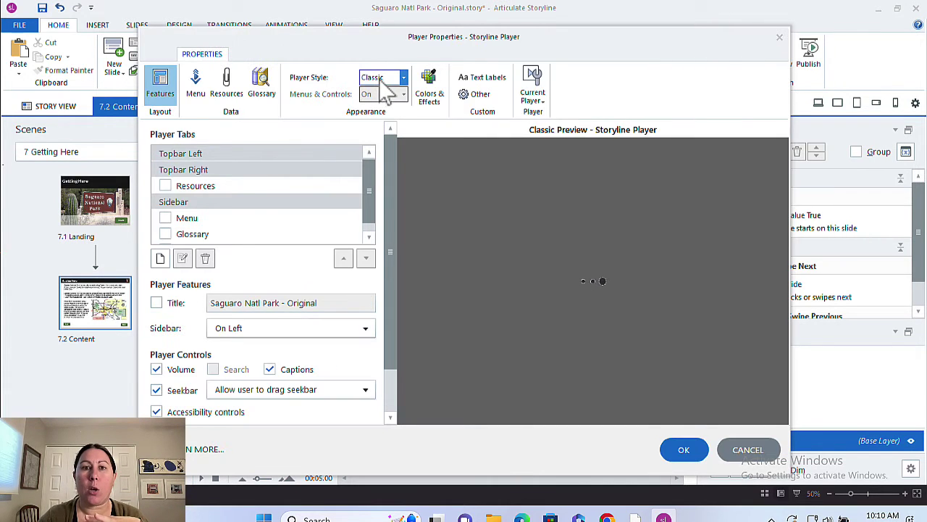
{"action": "left_click", "coordinate": [382, 80]}
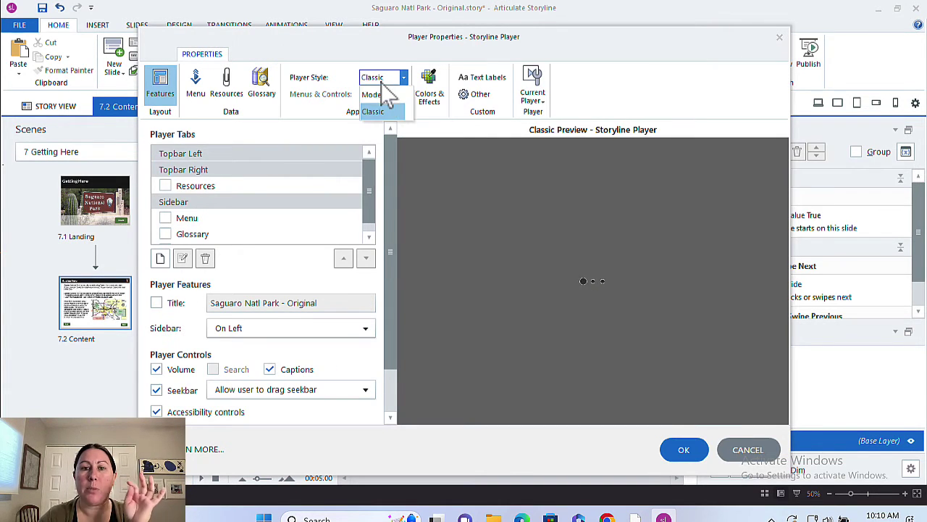
{"action": "left_click", "coordinate": [424, 41]}
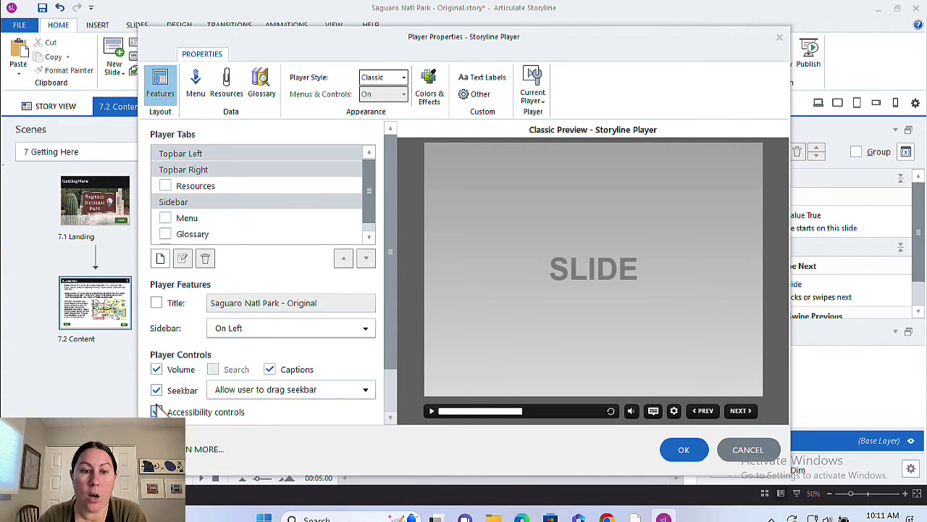
{"action": "left_click", "coordinate": [157, 390]}
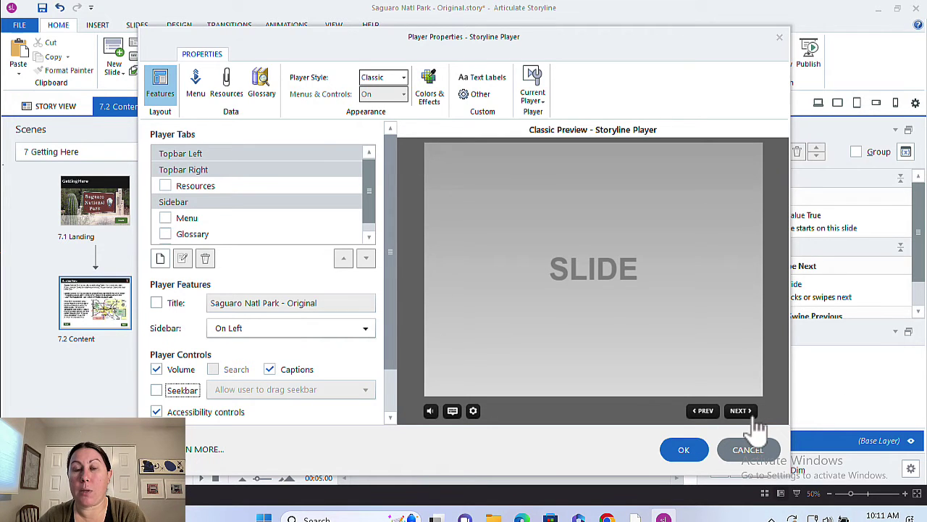
Step: Switch the player style to Modern, turn off its Play / Pause control and look through the remaining player controls
{"action": "left_click", "coordinate": [383, 77]}
{"action": "left_click", "coordinate": [388, 95]}
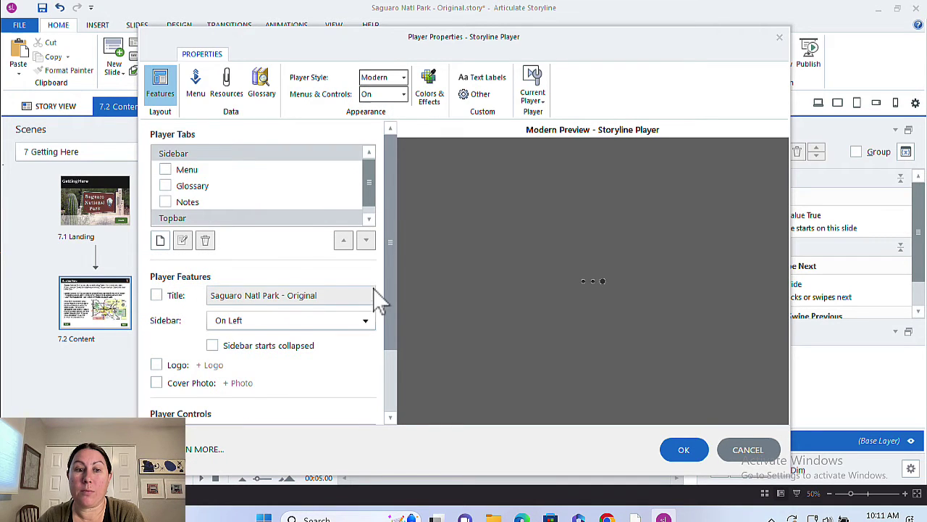
{"action": "scroll", "coordinate": [355, 348], "scroll_direction": "down", "scroll_amount": 4}
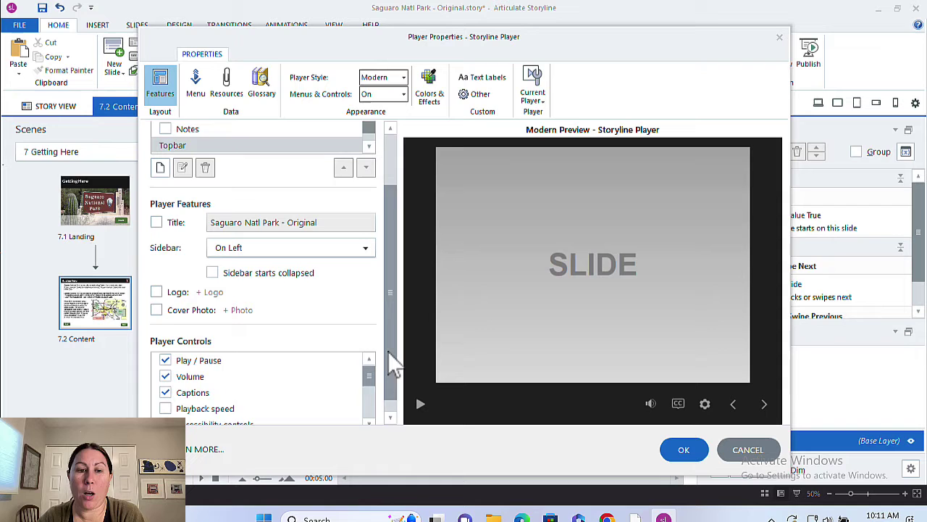
{"action": "scroll", "coordinate": [392, 362], "scroll_direction": "down", "scroll_amount": 1}
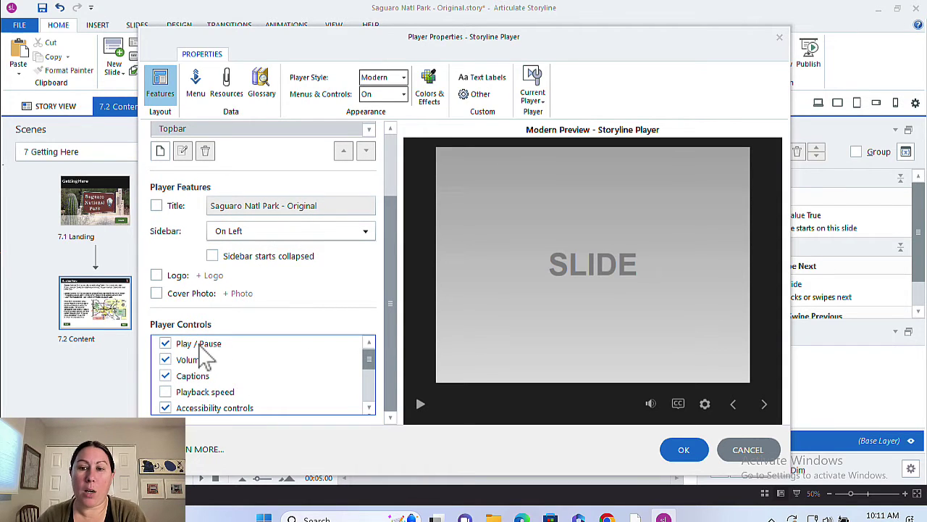
{"action": "left_click", "coordinate": [174, 346]}
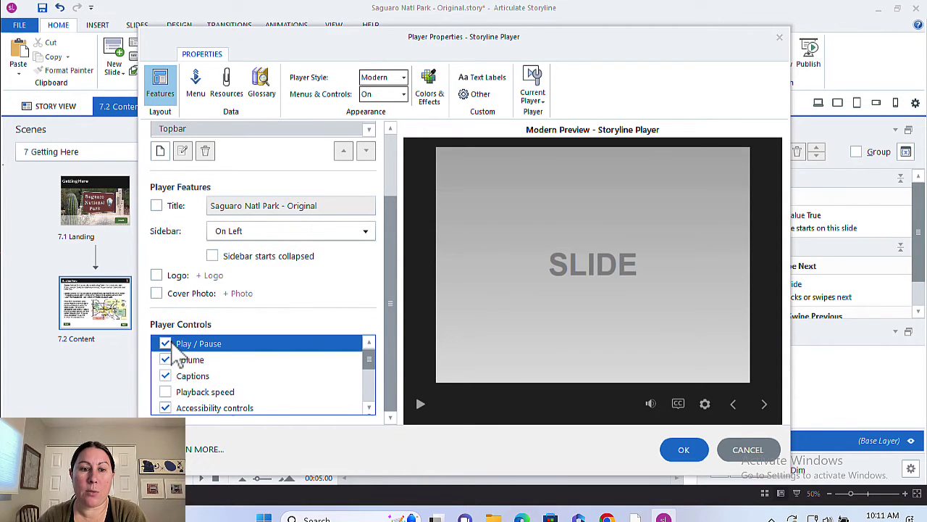
{"action": "scroll", "coordinate": [162, 346], "scroll_direction": "down", "scroll_amount": 3}
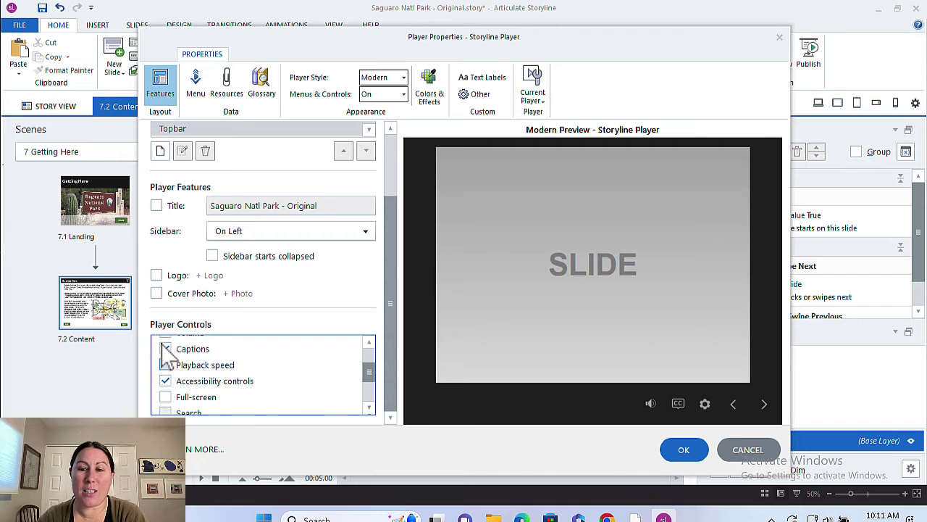
{"action": "scroll", "coordinate": [162, 348], "scroll_direction": "down", "scroll_amount": 4}
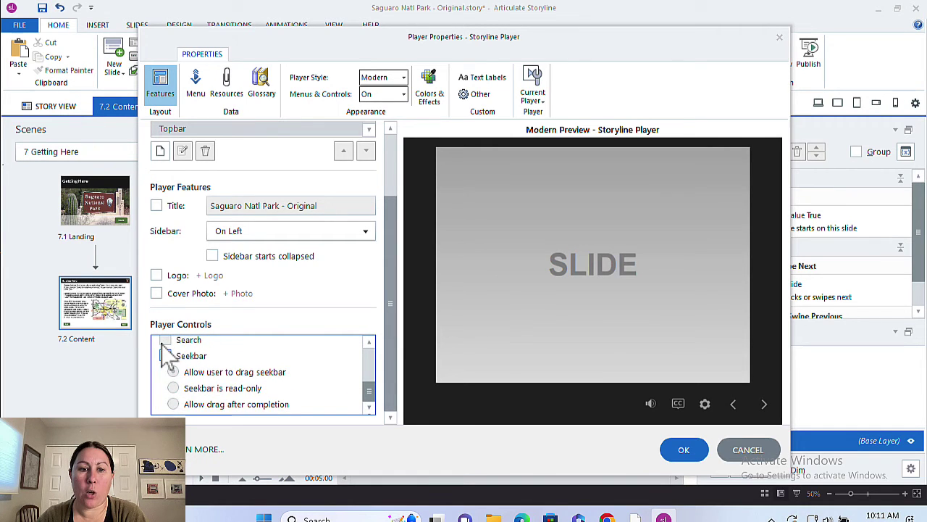
{"action": "scroll", "coordinate": [325, 397], "scroll_direction": "up", "scroll_amount": 6}
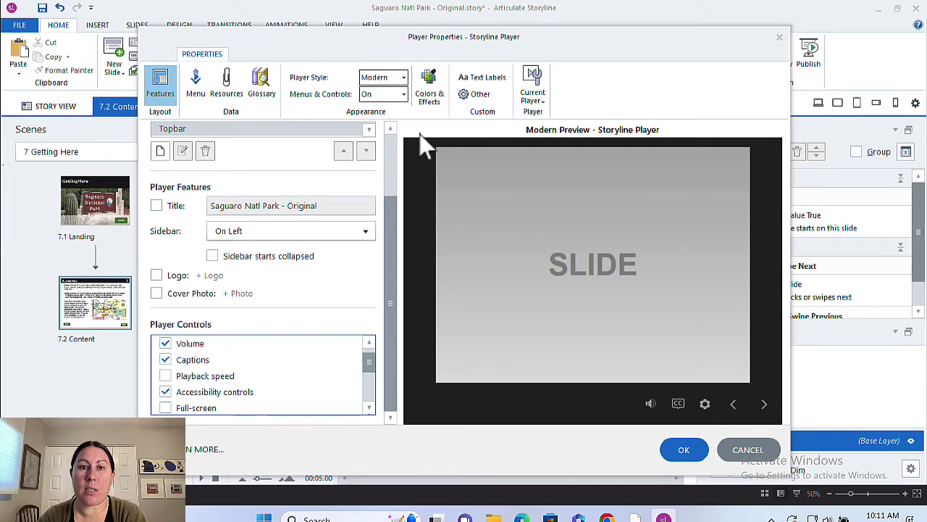
Step: Set the player style back to Classic and apply the player properties
{"action": "left_click", "coordinate": [400, 78]}
{"action": "left_click", "coordinate": [375, 111]}
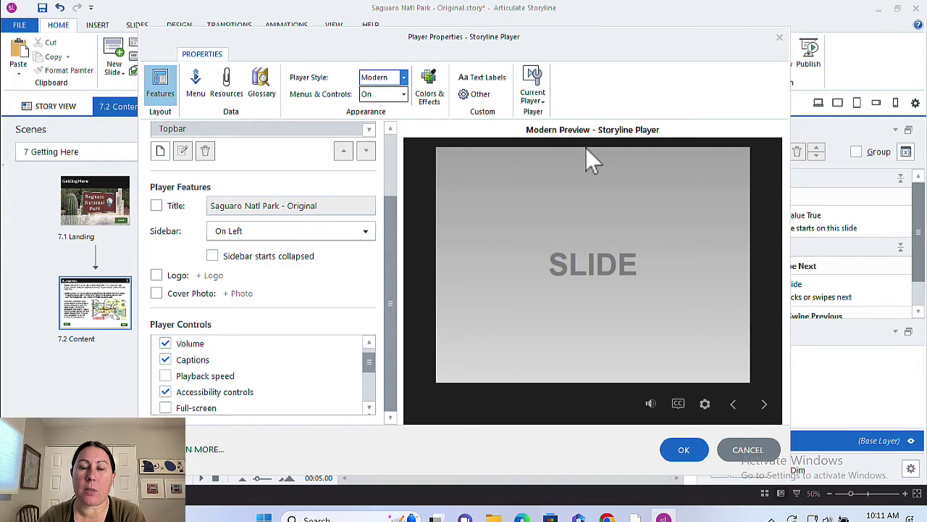
{"action": "left_click", "coordinate": [547, 300]}
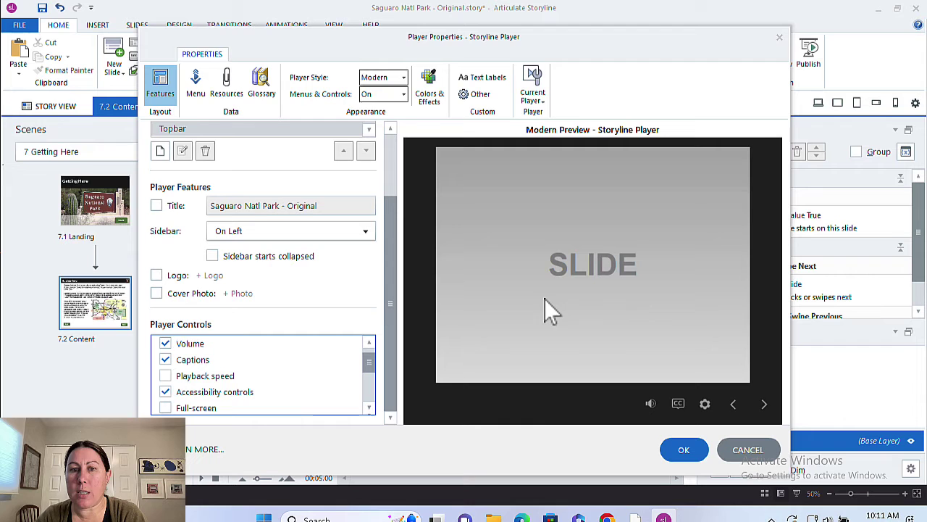
{"action": "scroll", "coordinate": [303, 411], "scroll_direction": "up", "scroll_amount": 1}
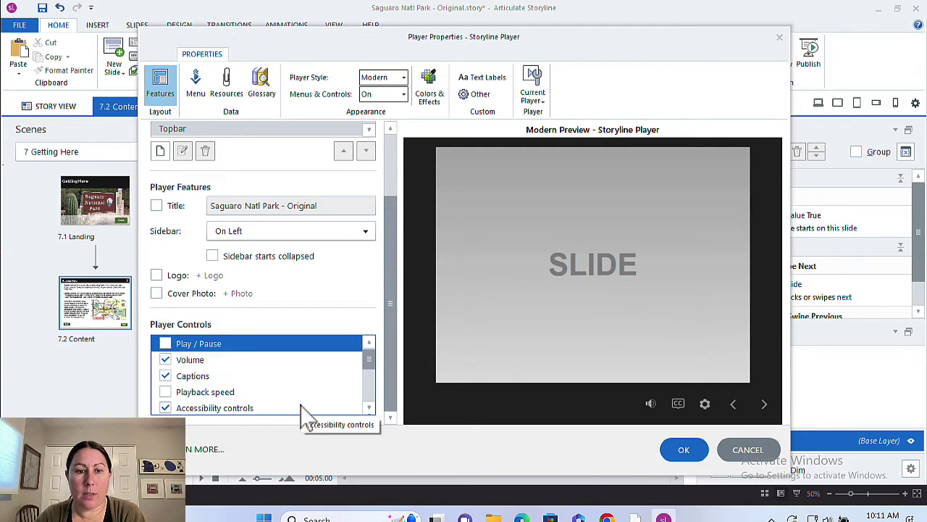
{"action": "left_click", "coordinate": [394, 80]}
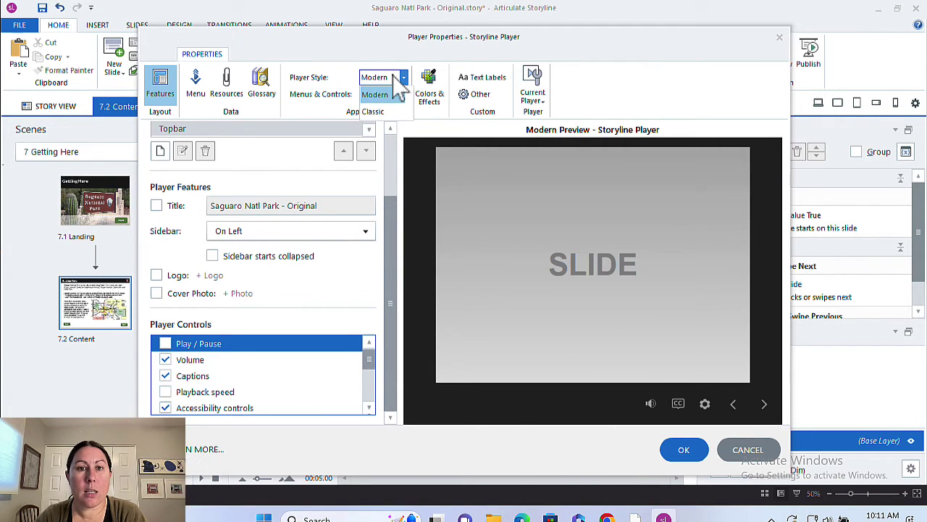
{"action": "left_click", "coordinate": [390, 125]}
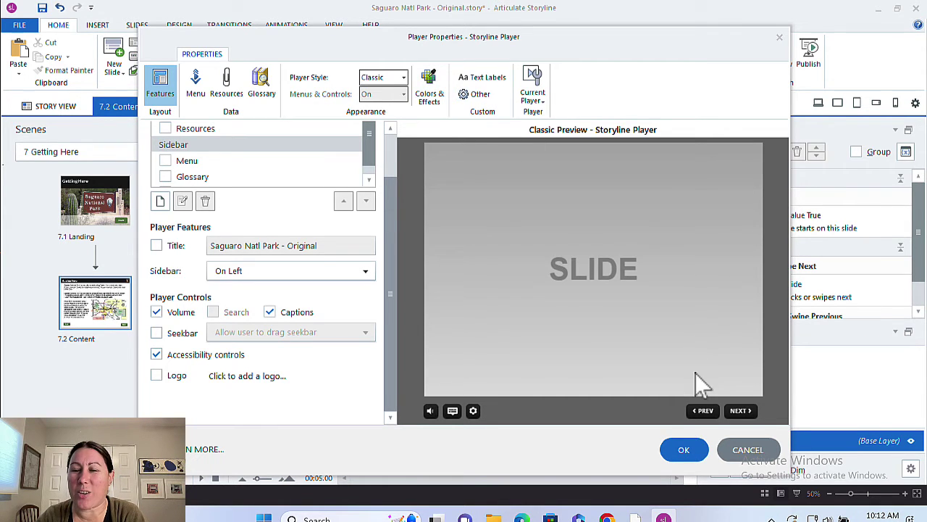
{"action": "left_click", "coordinate": [681, 452]}
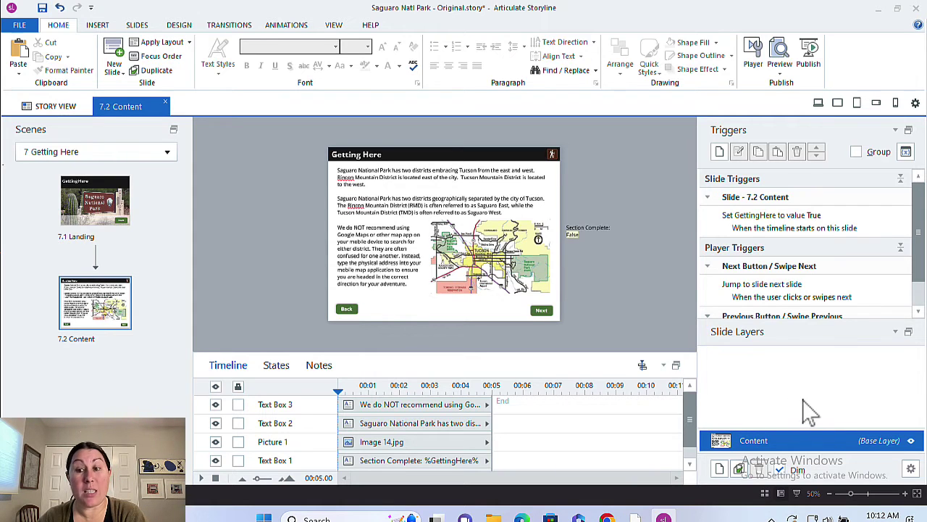
Step: Turn off the Prev and Next buttons and both swipe gestures in the properties of slide 7.2 Content
{"action": "left_click", "coordinate": [912, 469]}
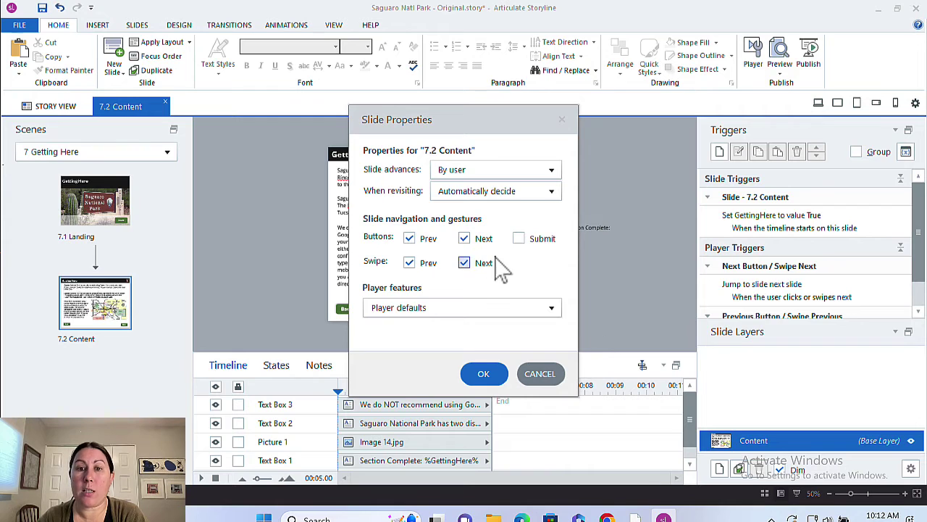
{"action": "double_click", "coordinate": [475, 244]}
{"action": "left_click", "coordinate": [410, 239]}
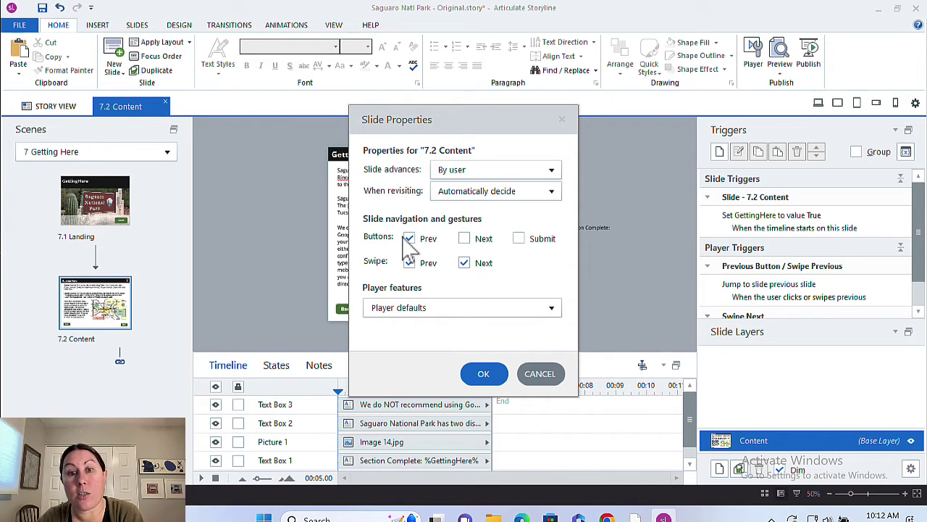
{"action": "left_click", "coordinate": [410, 263]}
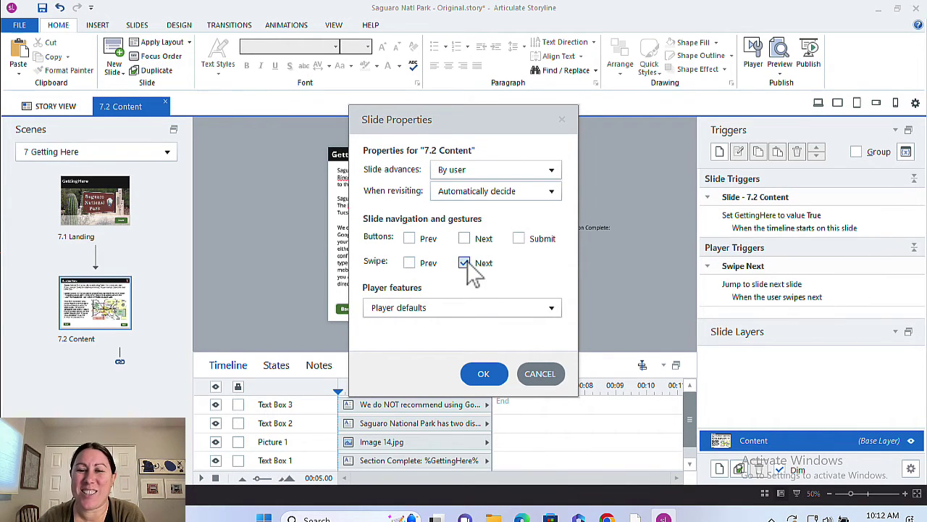
{"action": "left_click", "coordinate": [466, 264]}
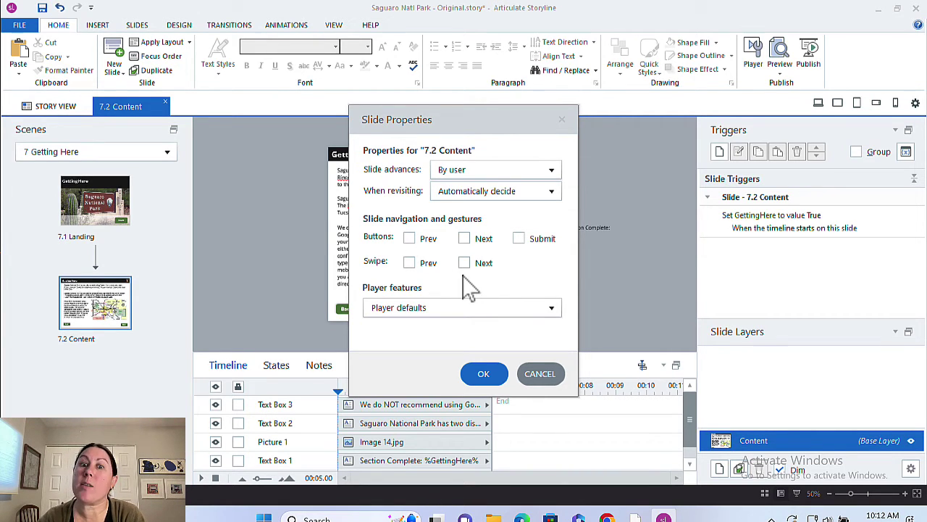
{"action": "left_click", "coordinate": [482, 374]}
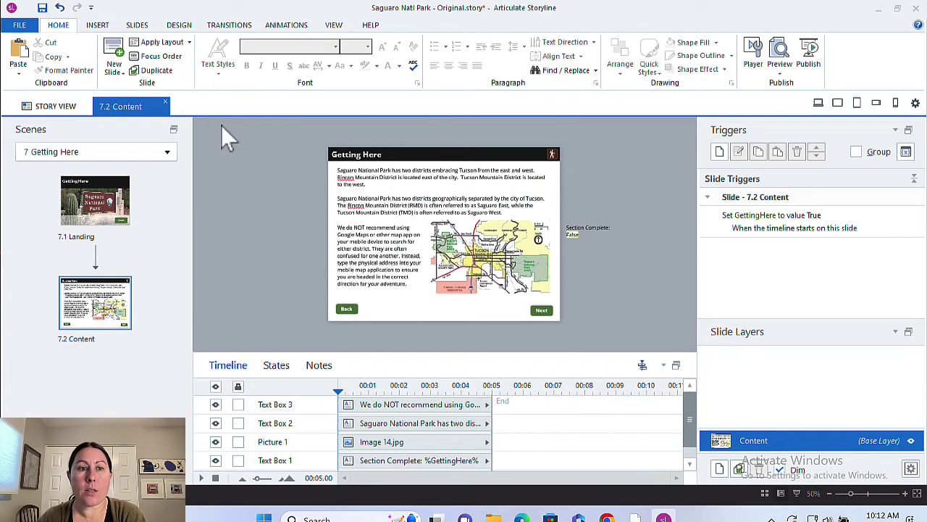
Step: In Story View, turn off the Prev and Next buttons and swipe gestures for the first four Introduction slides together
{"action": "left_click", "coordinate": [45, 109]}
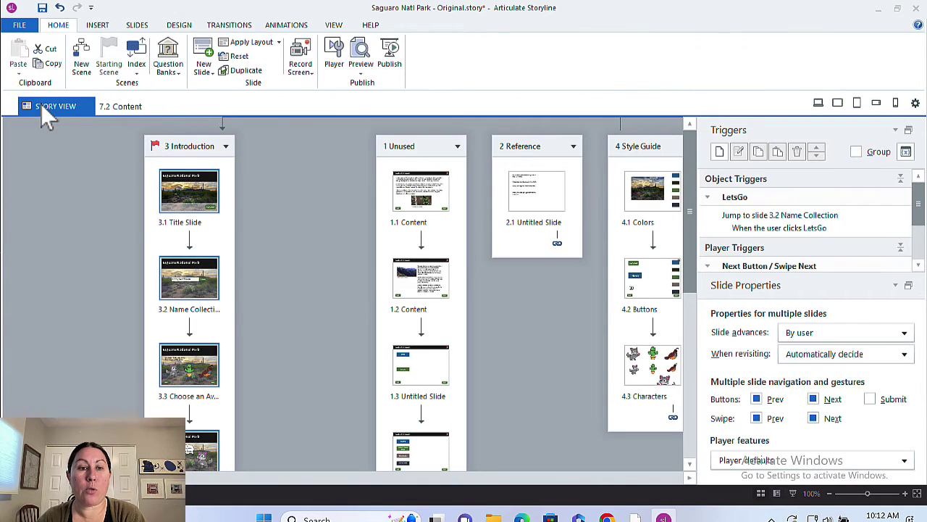
{"action": "left_click", "coordinate": [193, 197]}
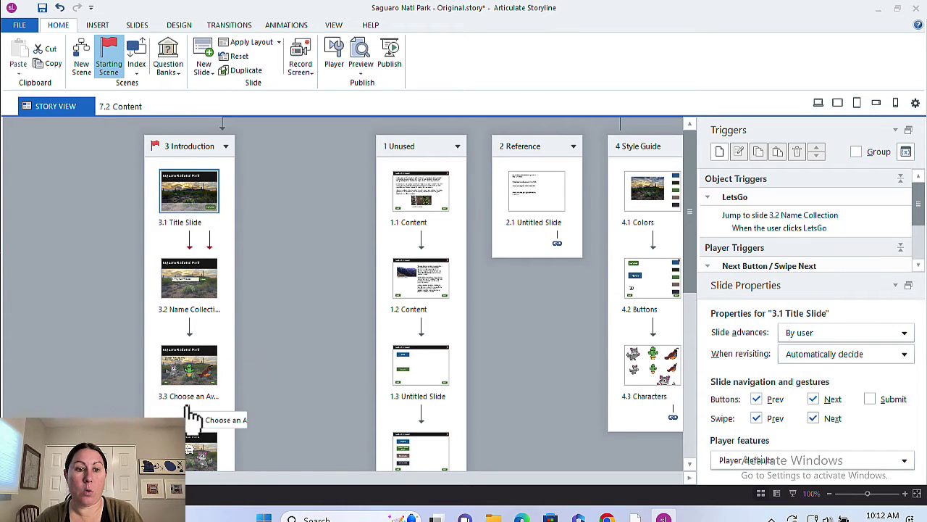
{"action": "left_click", "coordinate": [191, 451], "text": "shift"}
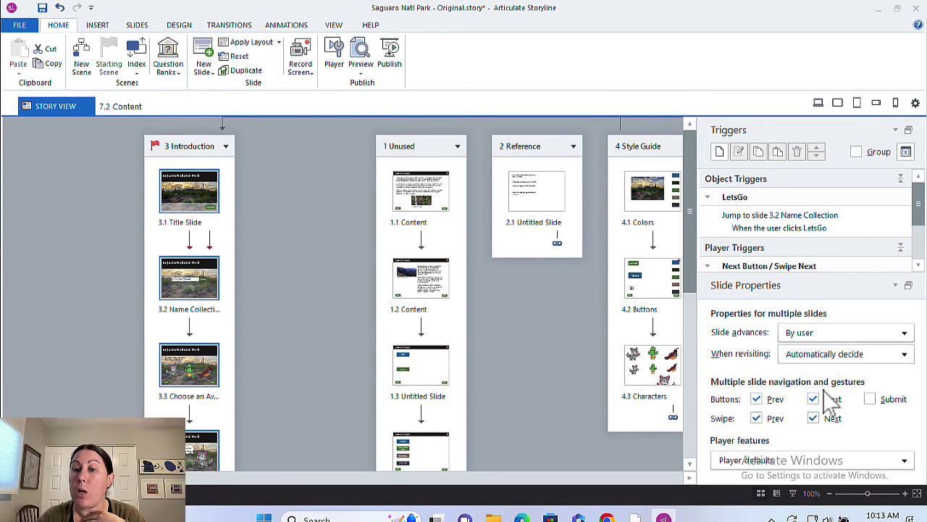
{"action": "left_click", "coordinate": [774, 400]}
{"action": "left_click", "coordinate": [815, 399]}
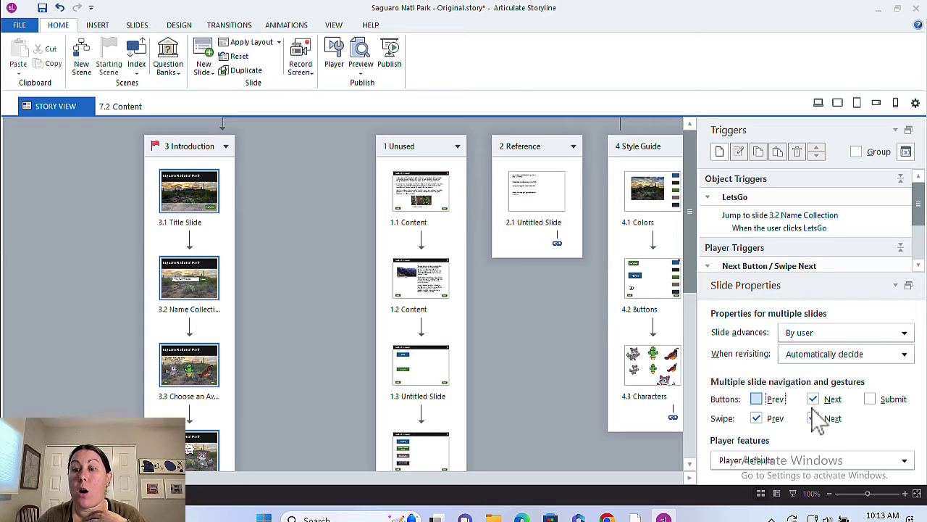
{"action": "left_click", "coordinate": [814, 418]}
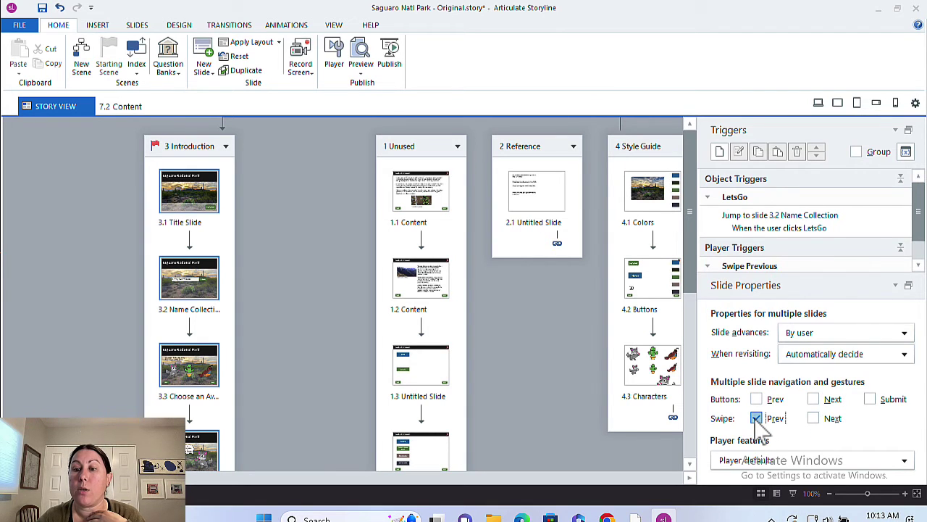
{"action": "left_click", "coordinate": [757, 419]}
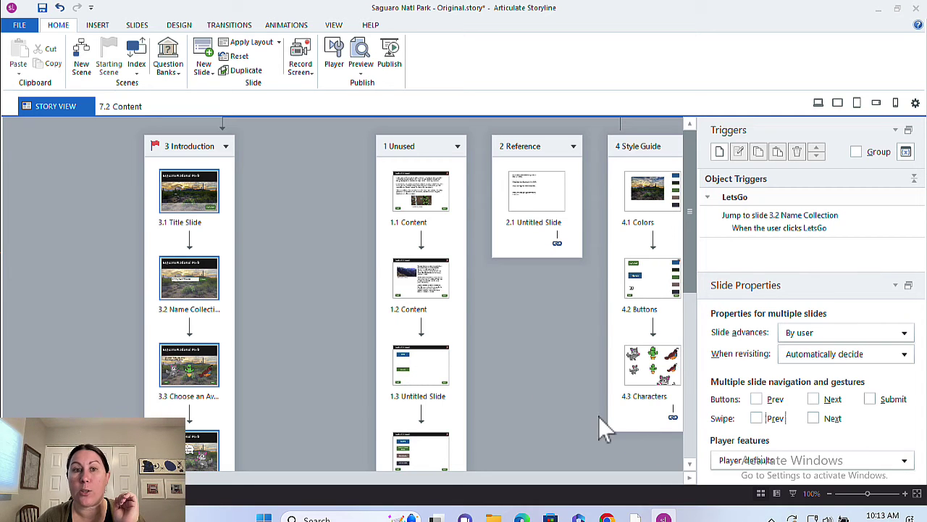
Step: Return to slide 7.2 Content and preview only this slide
{"action": "left_click", "coordinate": [128, 111]}
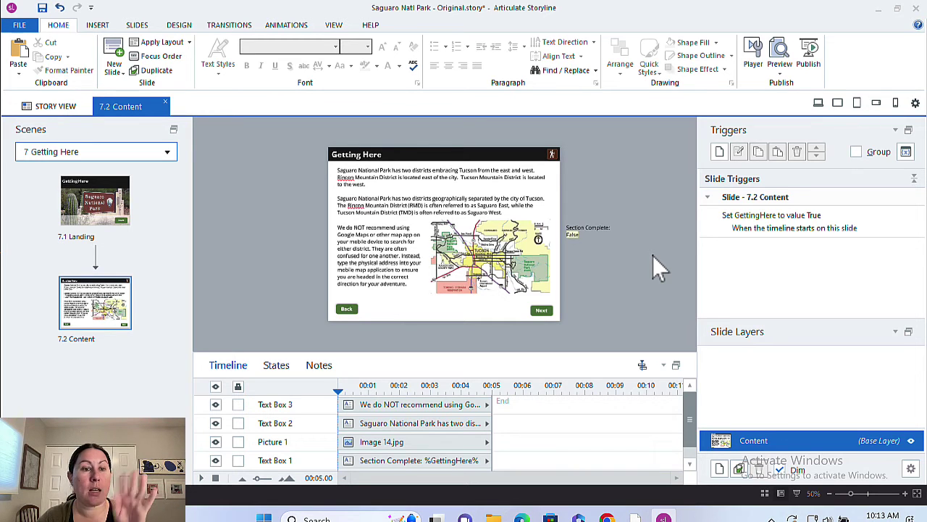
{"action": "left_click", "coordinate": [780, 69]}
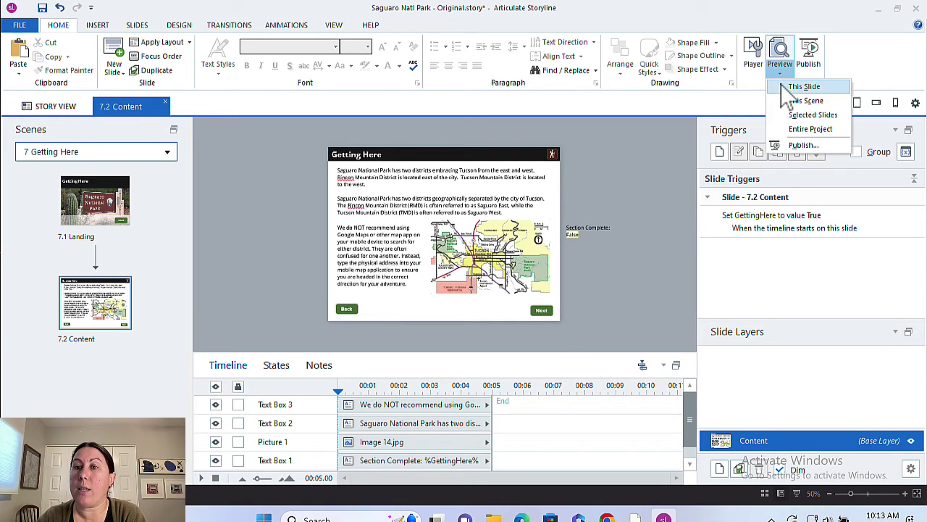
{"action": "left_click", "coordinate": [784, 87]}
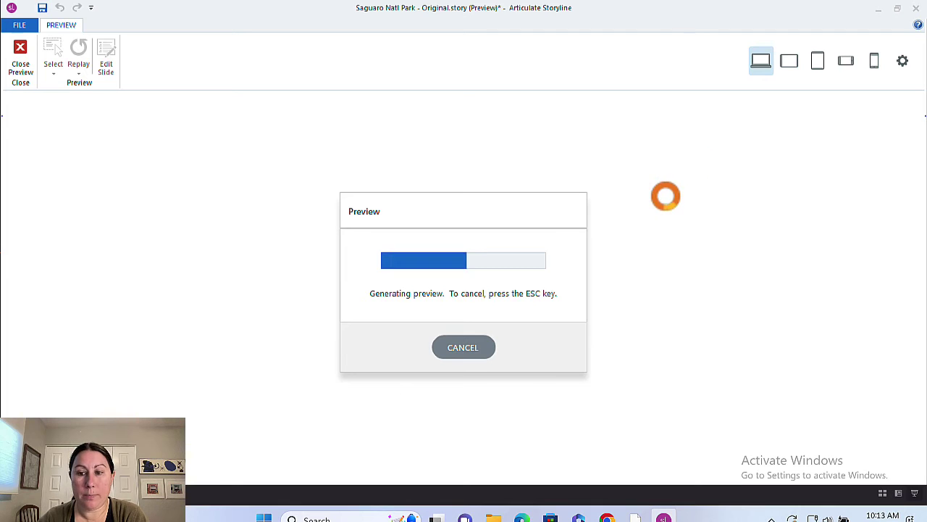